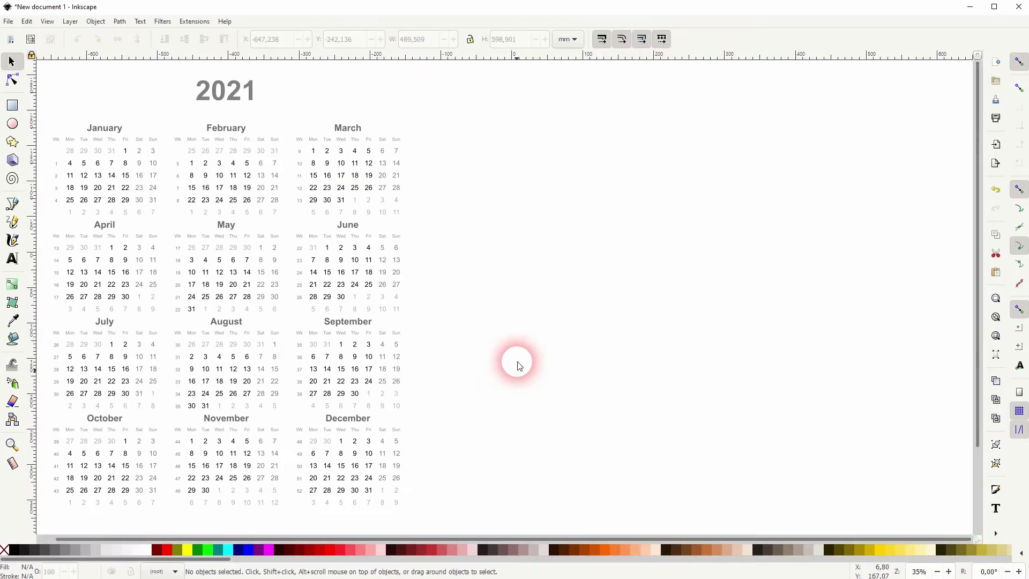
# - Scale the 2021 calendar group up to about 103% (roughly 506 × 619 mm), then deselect it
pyautogui.click(363, 140)
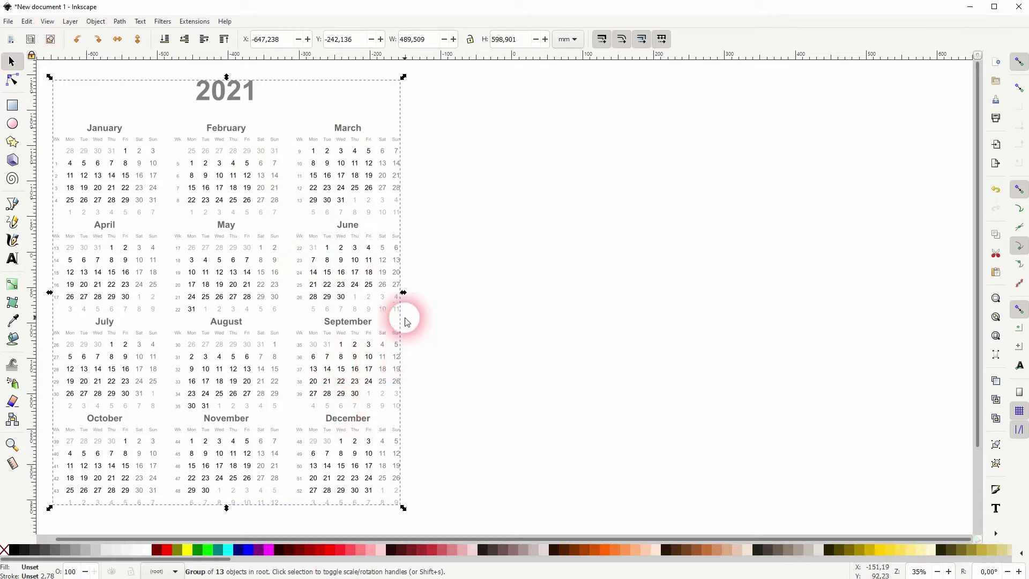
pyautogui.moveTo(404, 292)
pyautogui.mouseDown()
pyautogui.moveTo(446, 315)
pyautogui.moveTo(413, 314)
pyautogui.mouseUp()
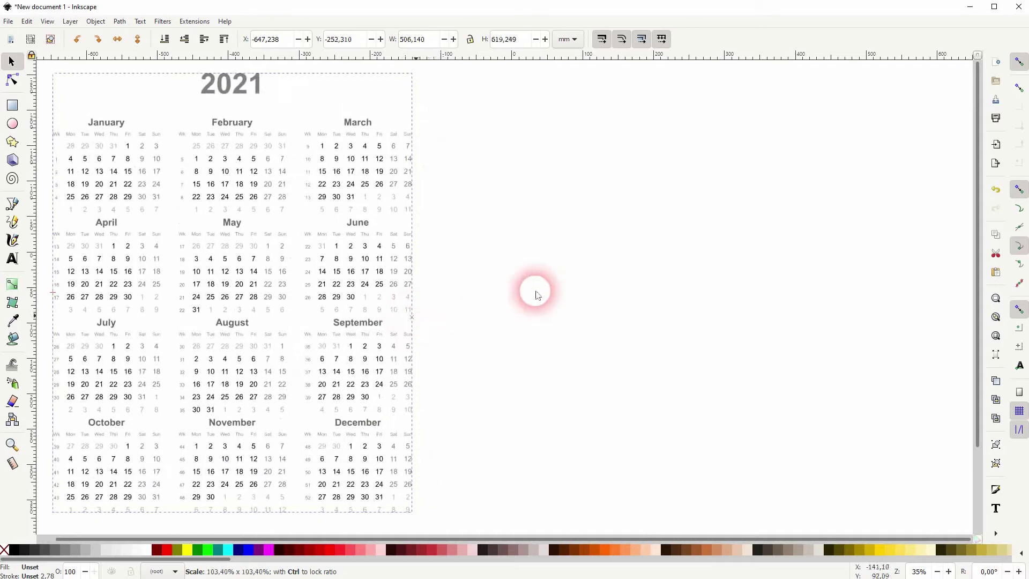
pyautogui.click(535, 293)
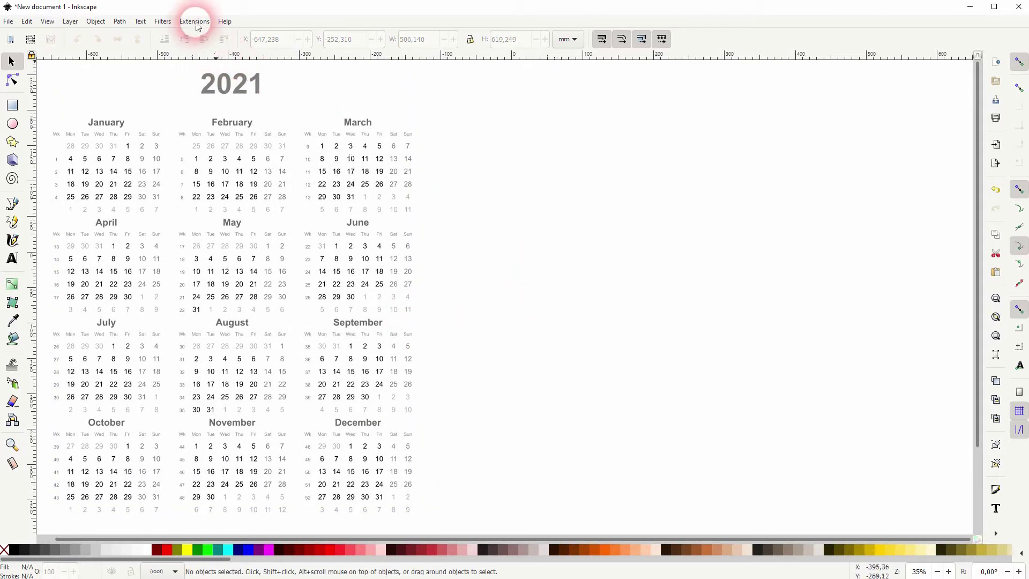
# - Launch the Render > Calendar extension and move its dialog off the 2021 calendar
pyautogui.click(193, 21)
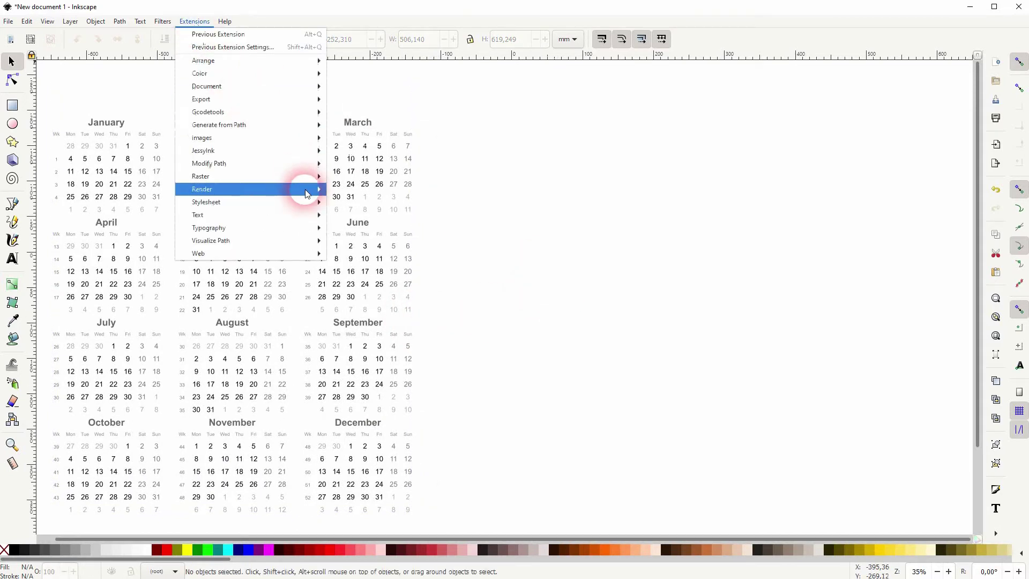
pyautogui.moveTo(202, 188)
pyautogui.click(377, 227)
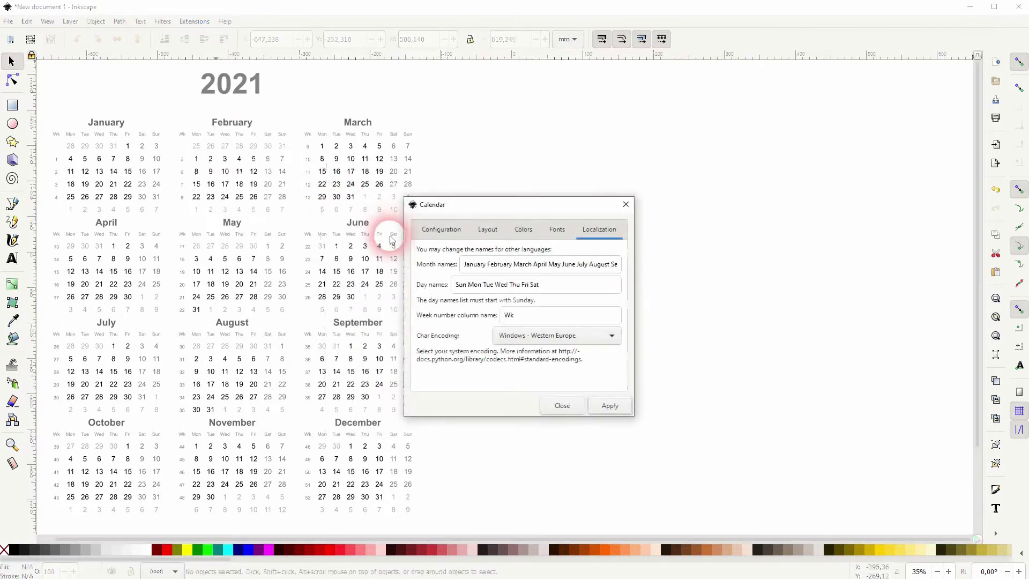
pyautogui.moveTo(481, 209); pyautogui.dragTo(564, 108)
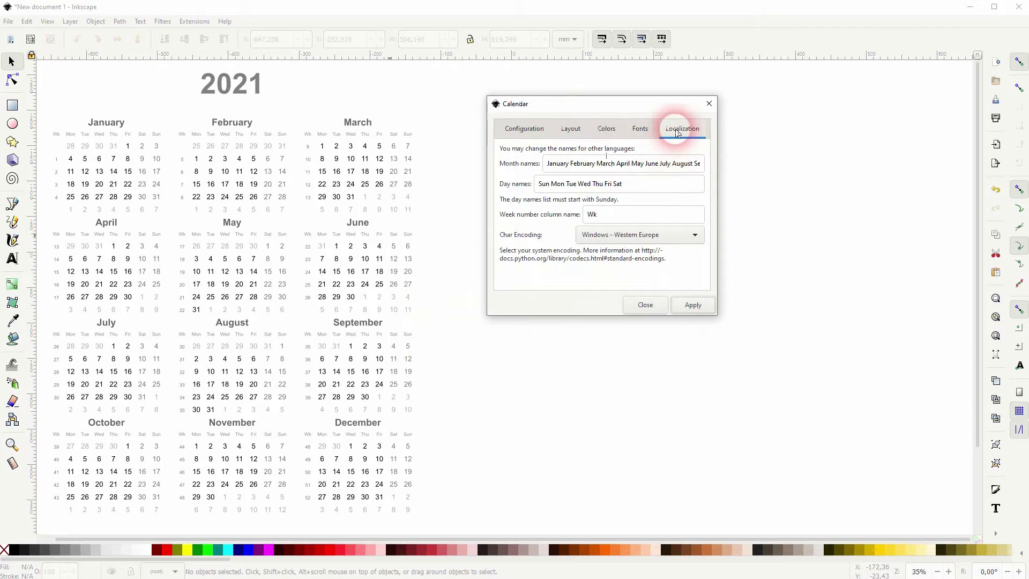
# - Review the Localization fields, keeping English month names, Wk label and Windows Western Europe encoding
pyautogui.click(547, 165)
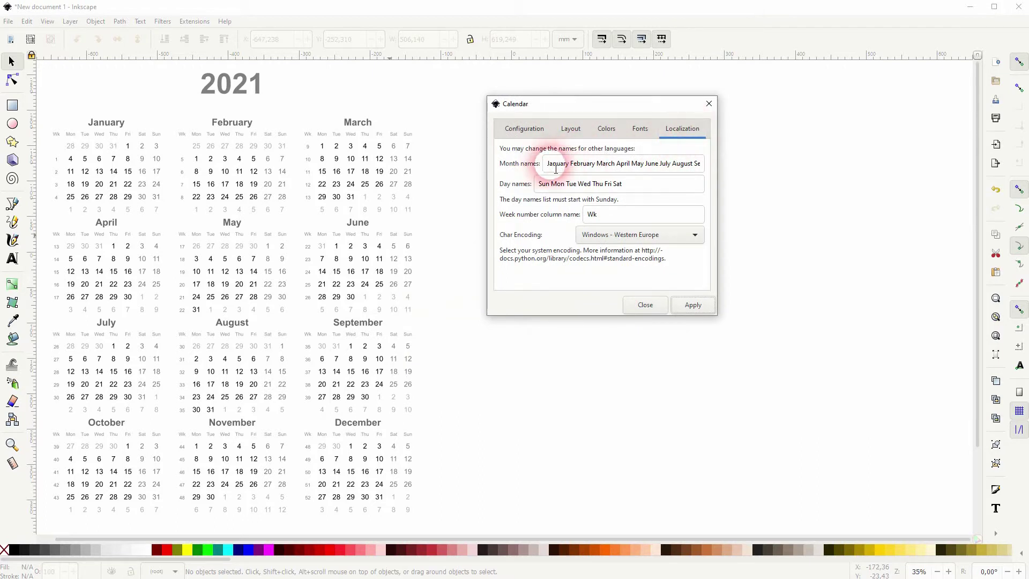
pyautogui.click(555, 170)
pyautogui.press('End')
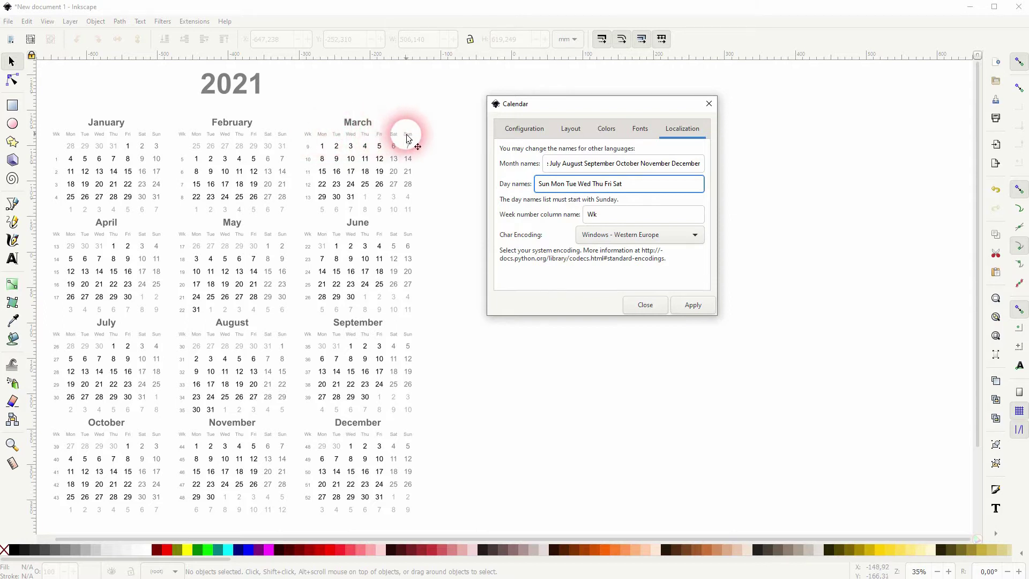
pyautogui.doubleClick(607, 217)
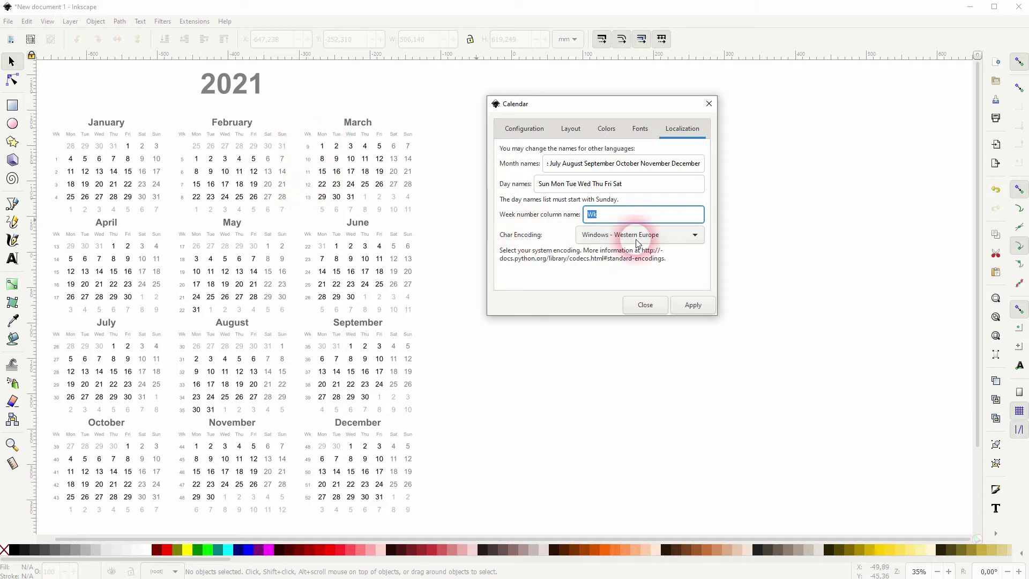
pyautogui.click(664, 238)
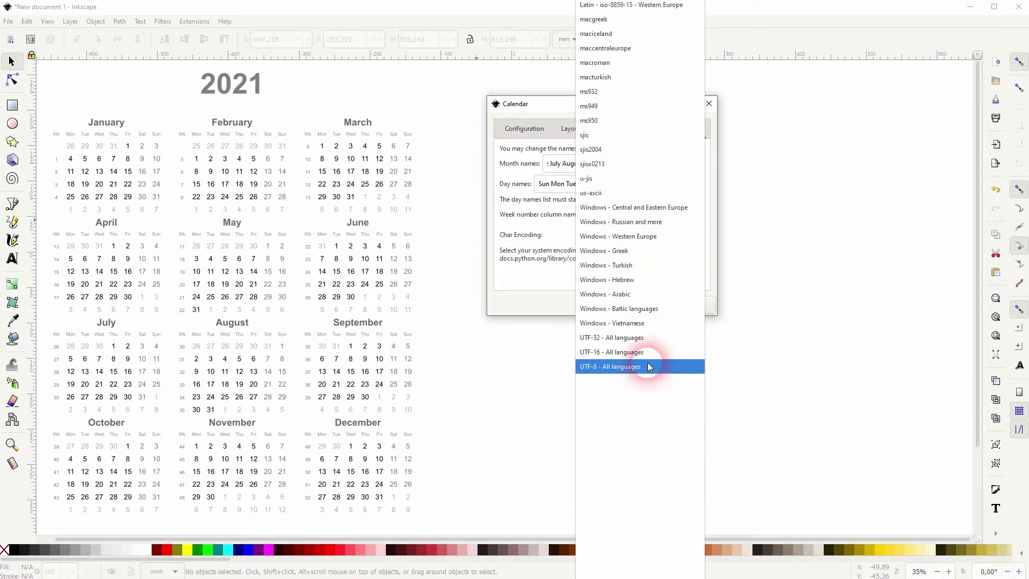
pyautogui.click(672, 238)
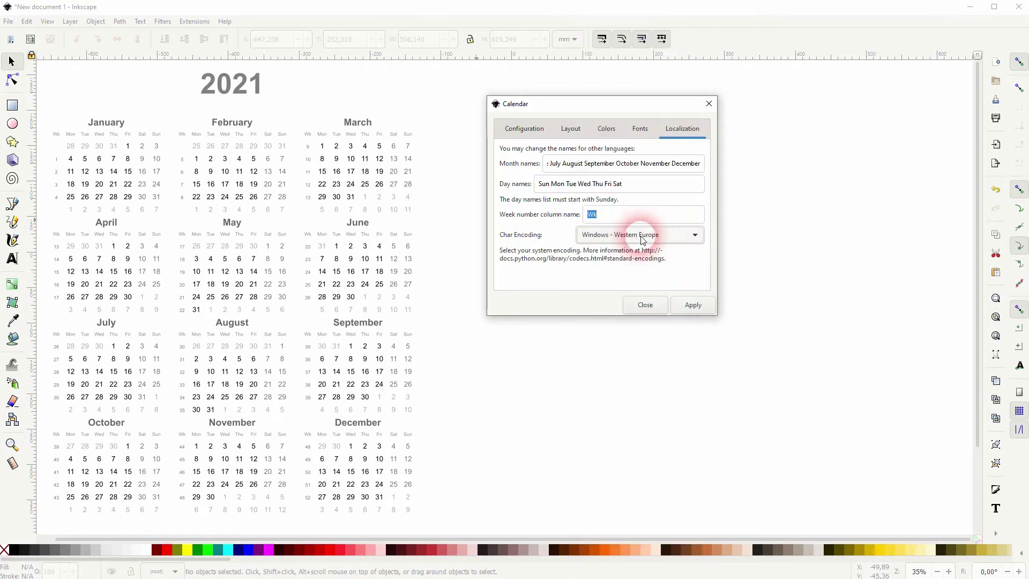
pyautogui.click(640, 128)
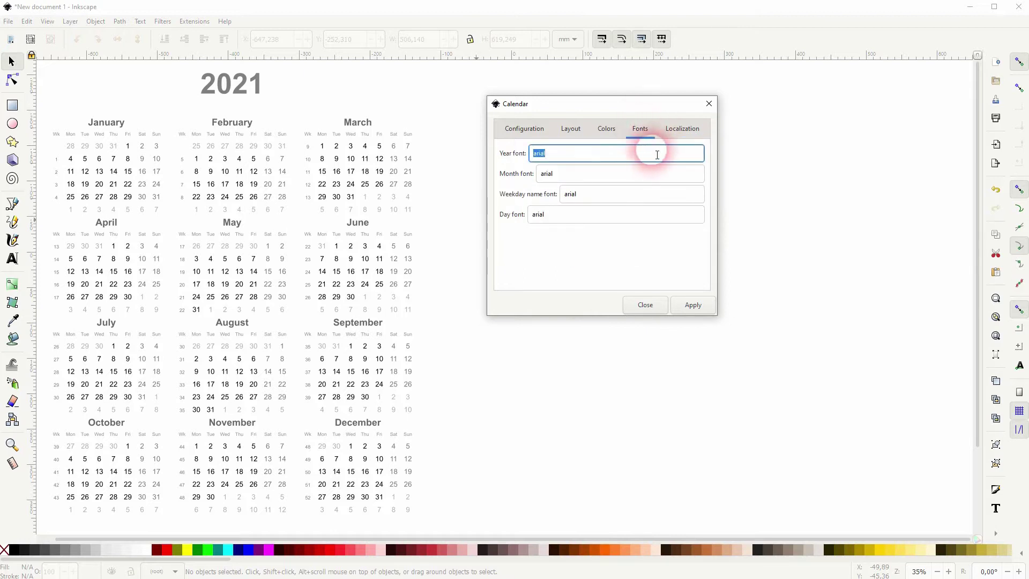
pyautogui.click(656, 154)
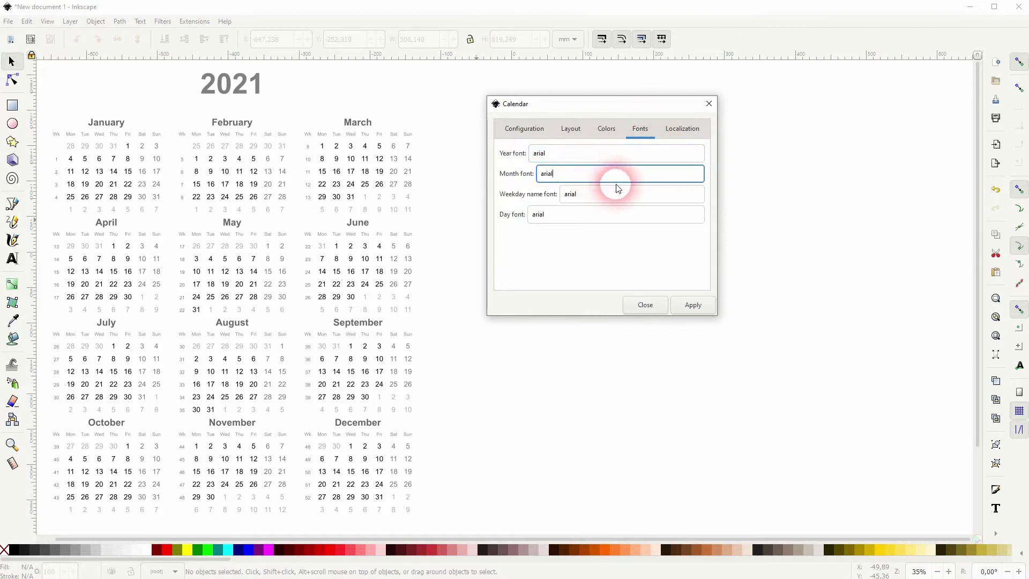
pyautogui.click(607, 132)
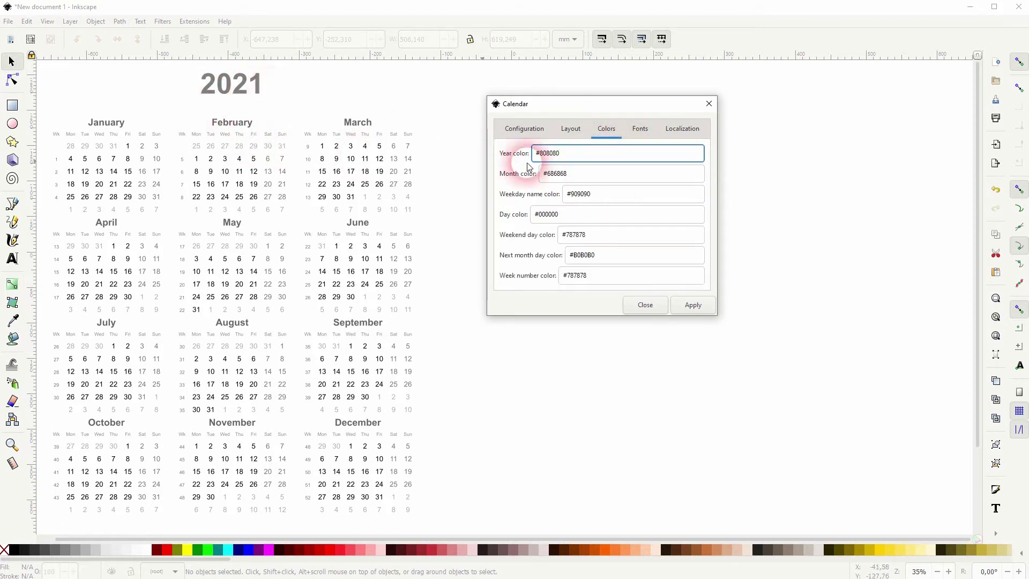
pyautogui.click(578, 180)
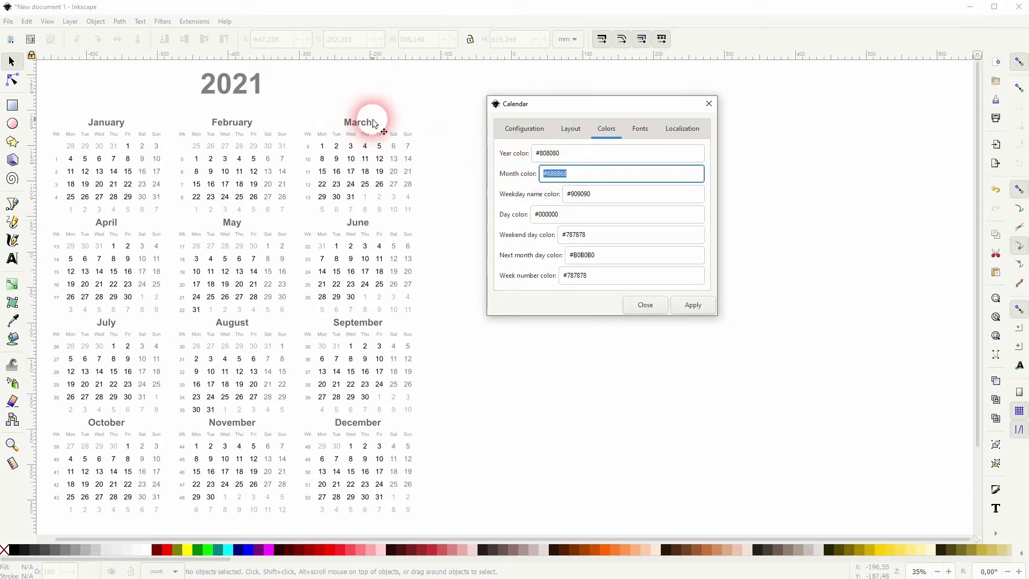
pyautogui.click(591, 194)
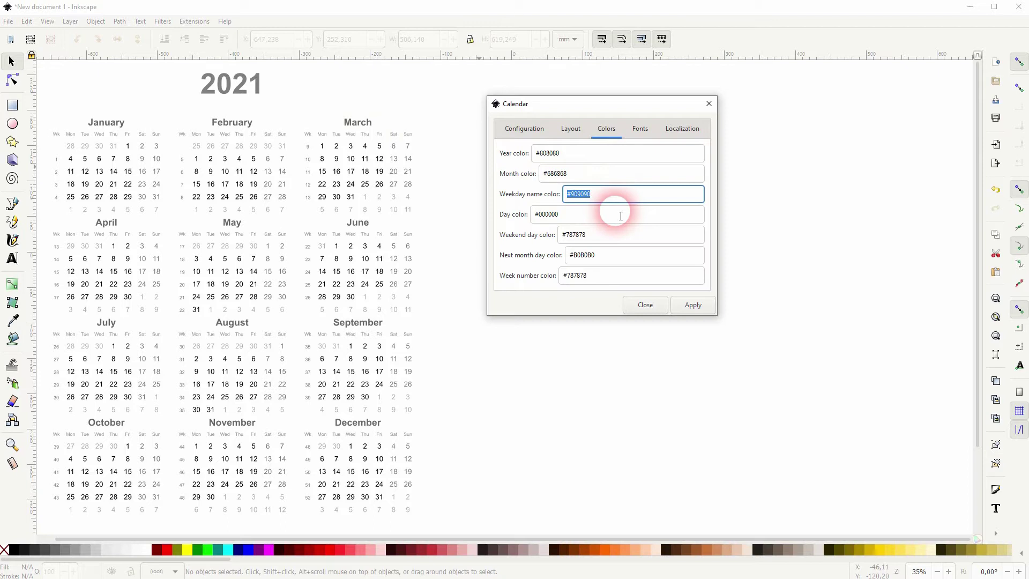
pyautogui.click(611, 275)
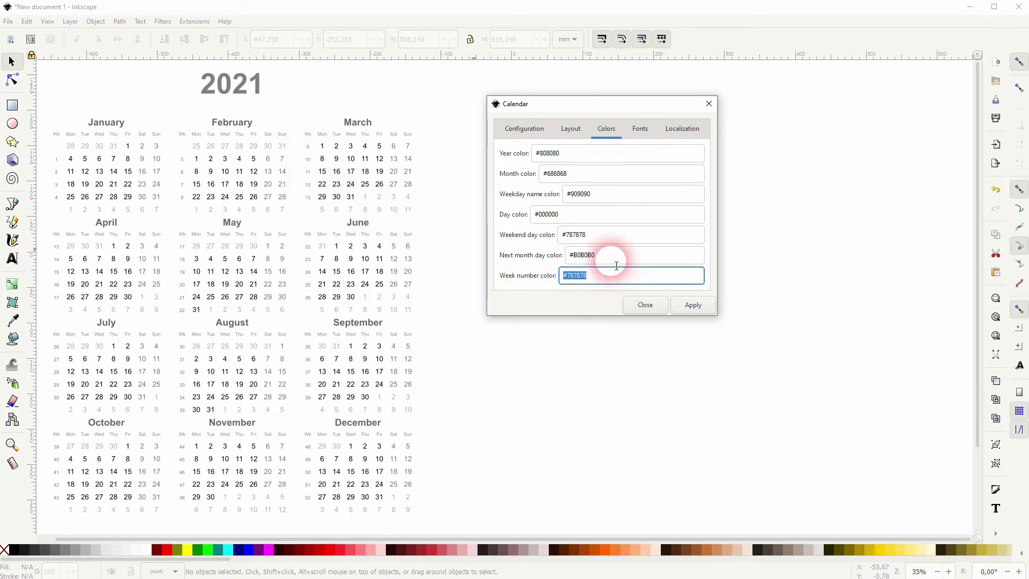
pyautogui.click(603, 256)
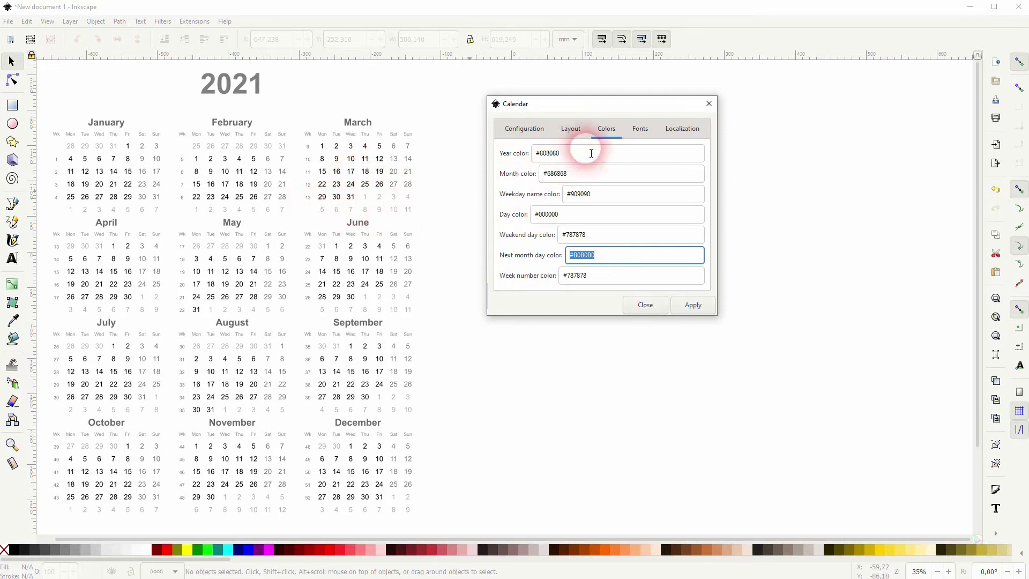
# - Show the Layout settings (3 months per line, 6cm month width, 1cm margin) and focus Month Width
pyautogui.click(569, 129)
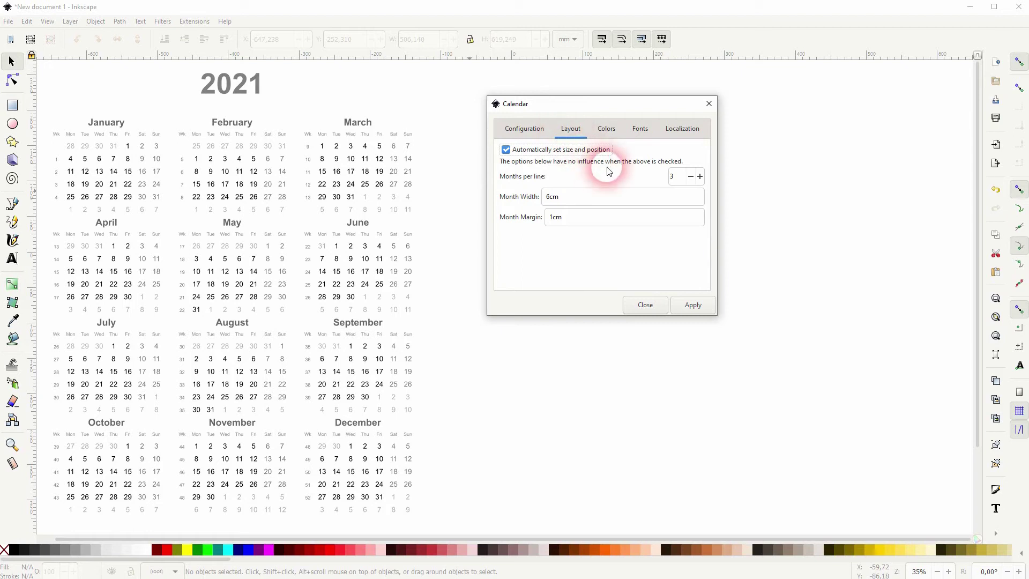
pyautogui.click(572, 200)
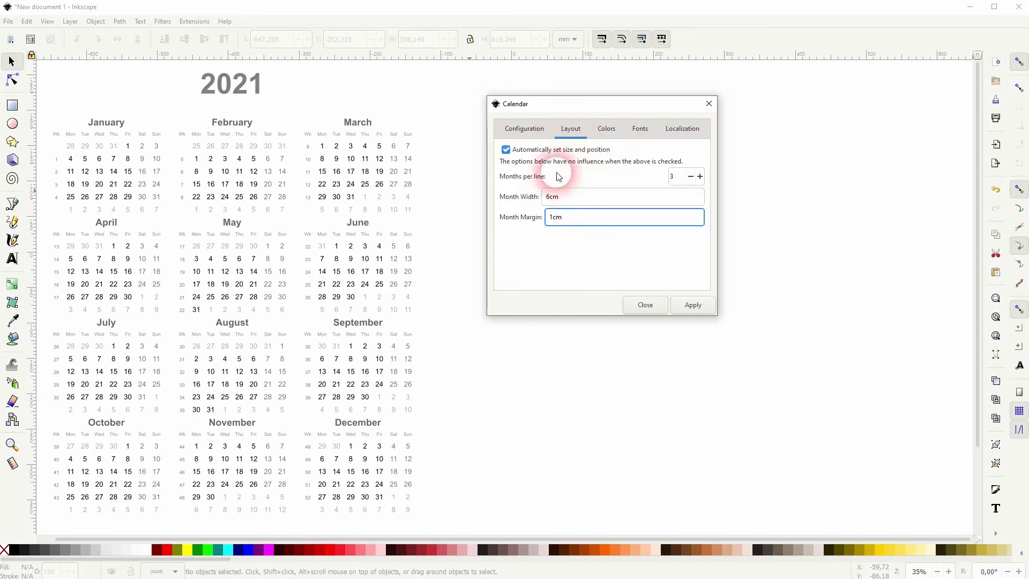
# - Generate a Sunday-start 2020 calendar without week numbers or filled days, keeping a Saturday–Sunday weekend
pyautogui.click(523, 128)
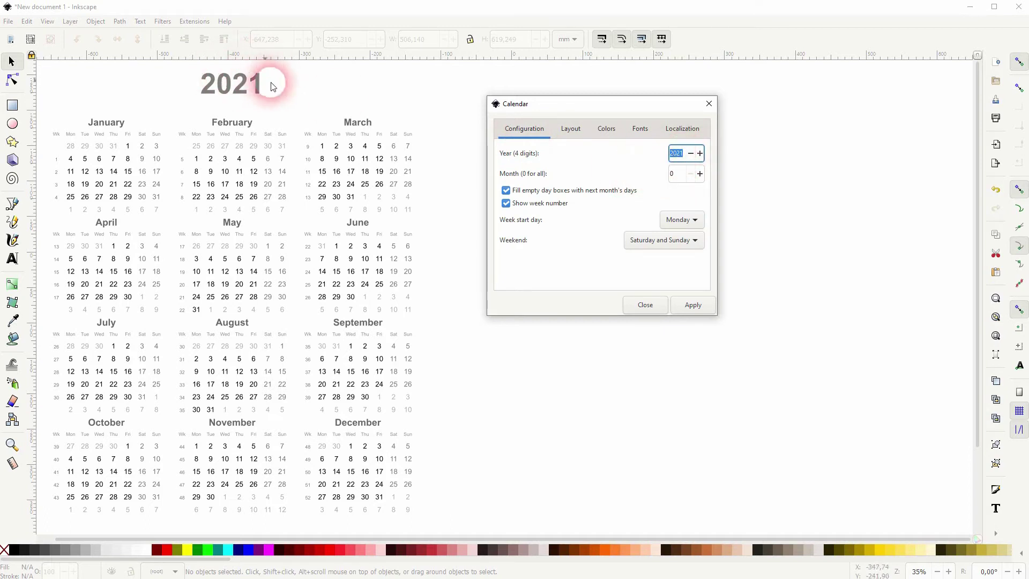
pyautogui.click(680, 175)
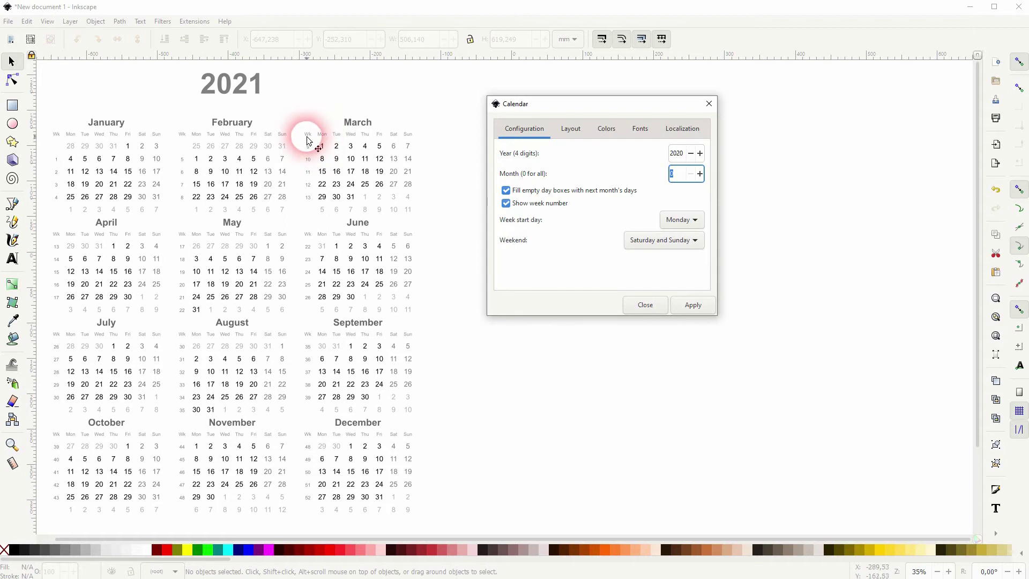
pyautogui.click(505, 204)
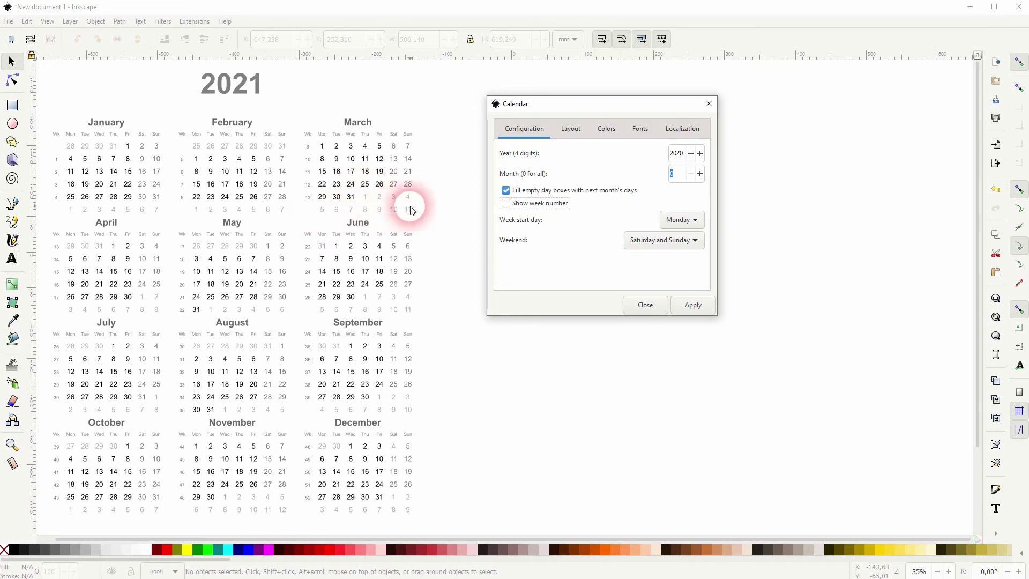
pyautogui.click(506, 190)
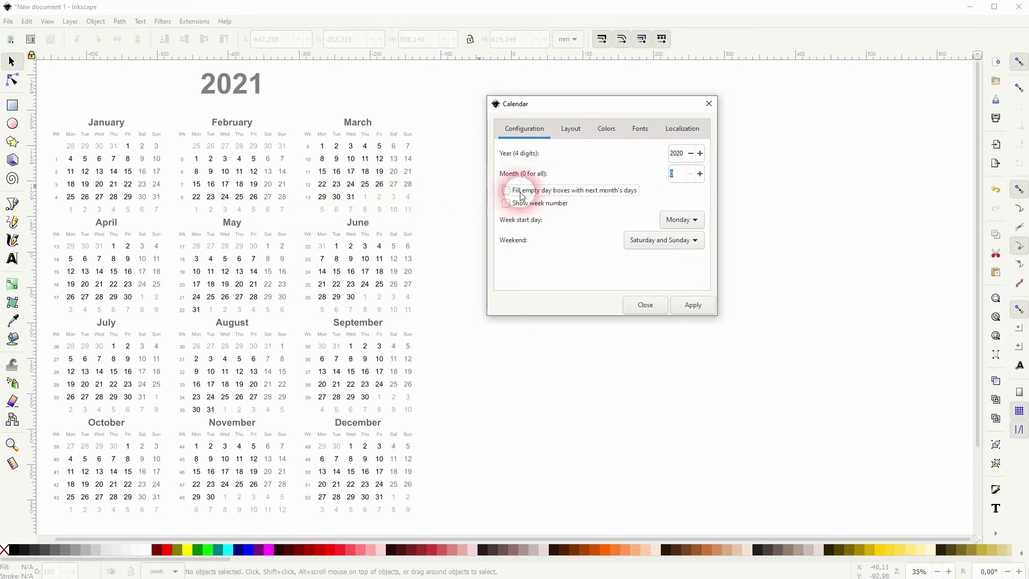
pyautogui.click(691, 207)
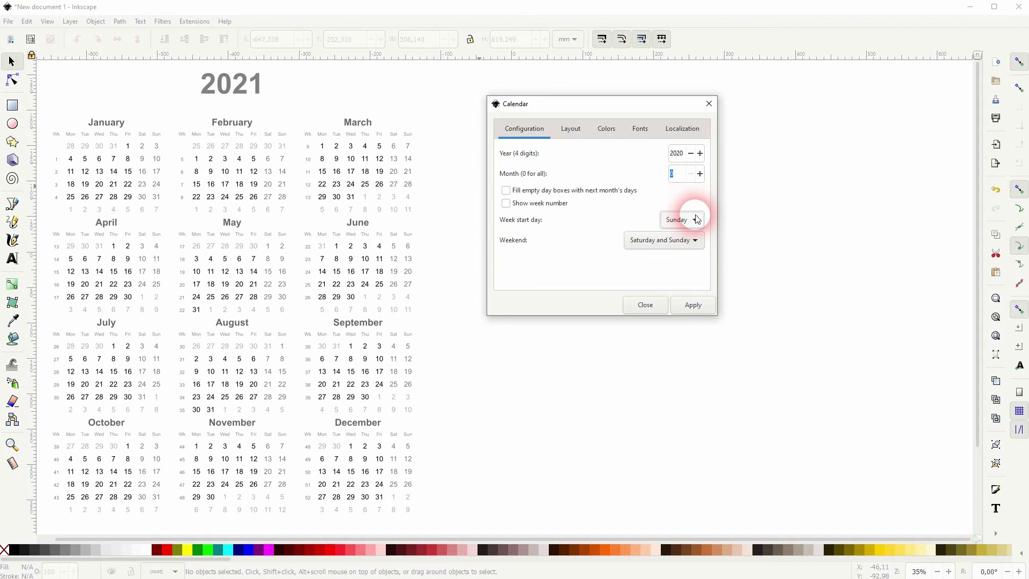
pyautogui.click(675, 241)
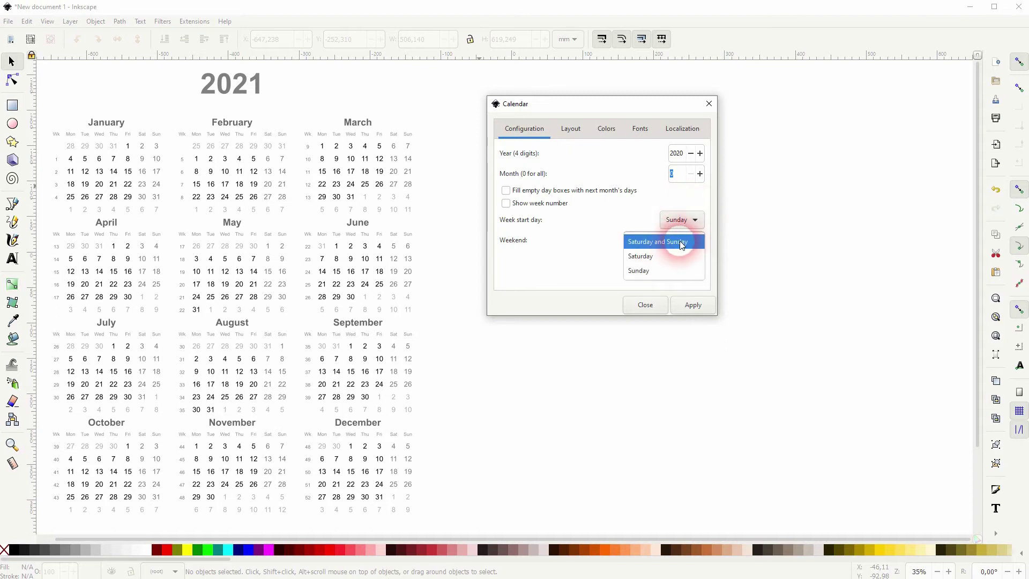
pyautogui.click(679, 240)
pyautogui.click(695, 308)
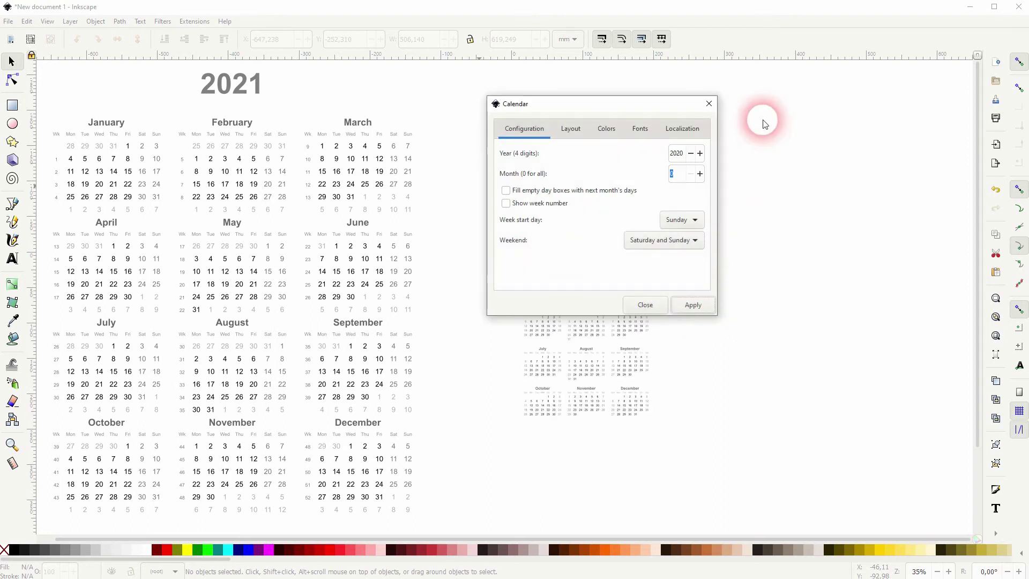
# - Close the Calendar dialog, scale the 2020 calendar up to roughly the 2021 calendar's size, and deselect
pyautogui.click(708, 104)
pyautogui.click(587, 285)
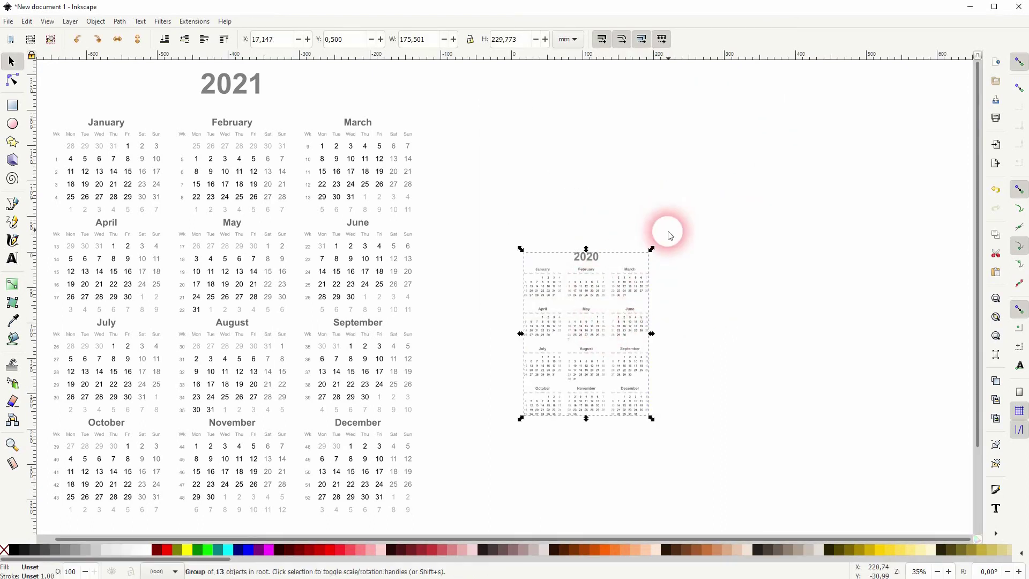
pyautogui.moveTo(653, 249); pyautogui.dragTo(864, 98)
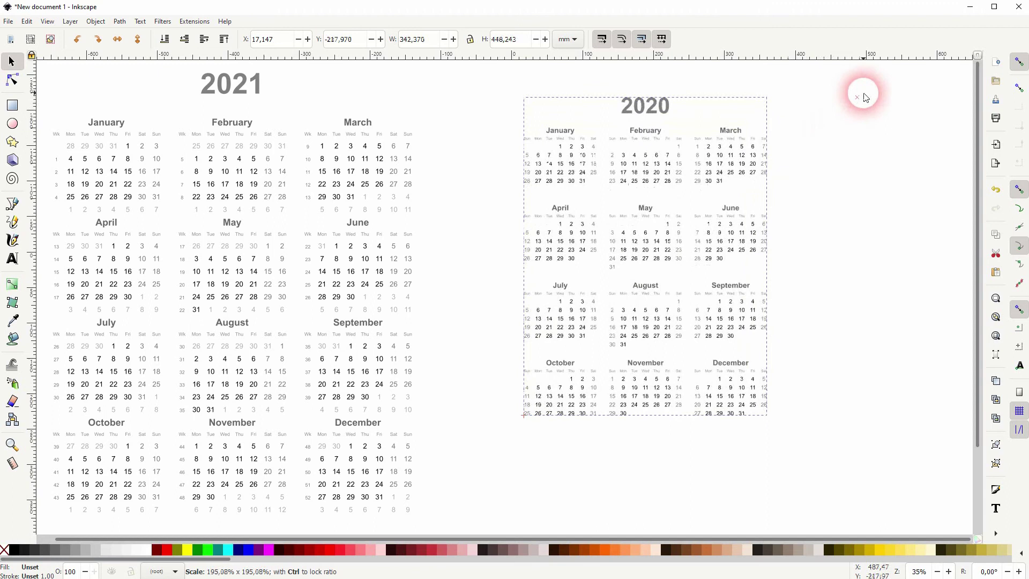
pyautogui.moveTo(769, 417); pyautogui.dragTo(882, 517)
pyautogui.click(879, 256)
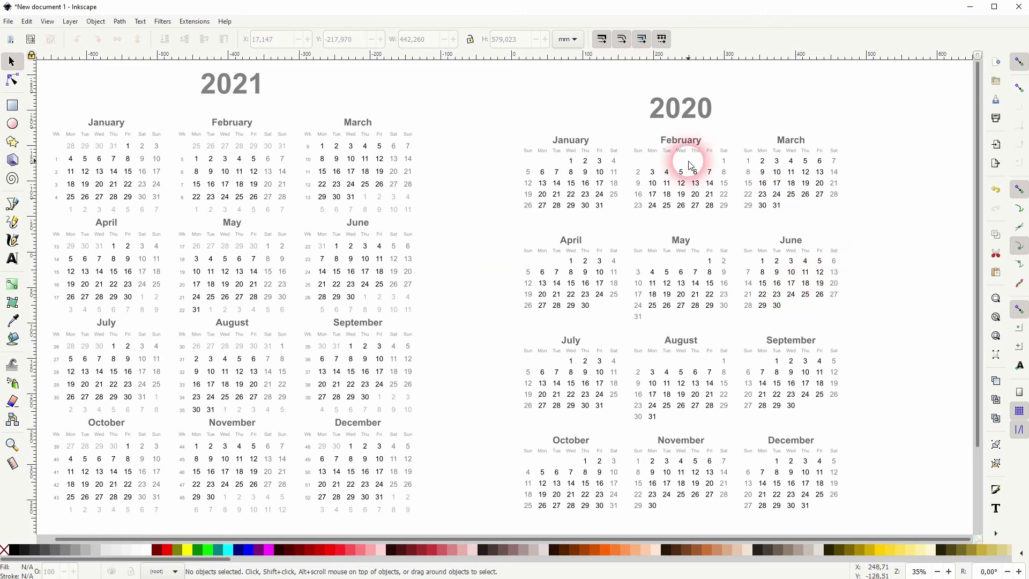
pyautogui.click(683, 103)
pyautogui.click(8, 22)
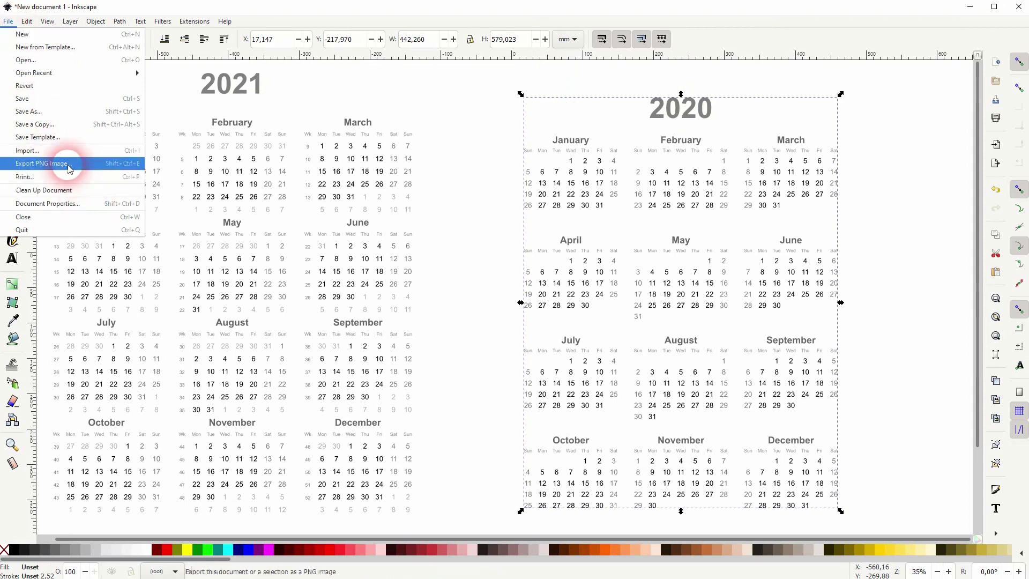
pyautogui.click(490, 180)
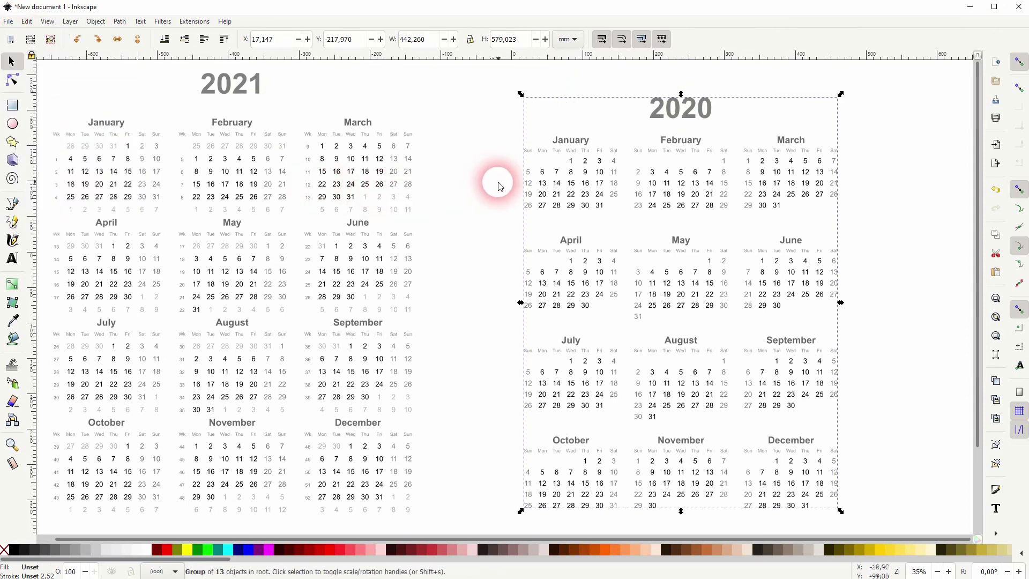
pyautogui.click(921, 287)
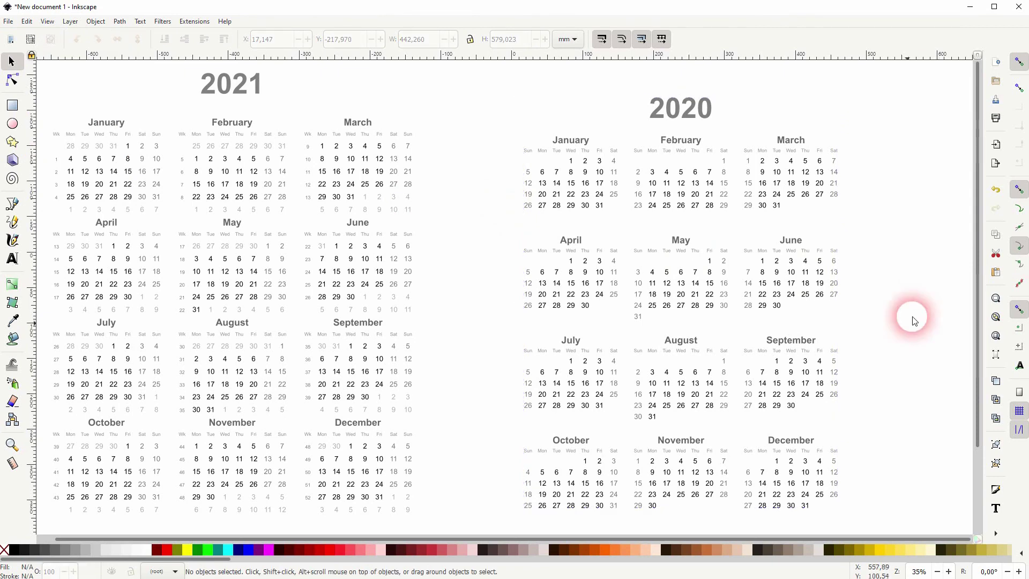